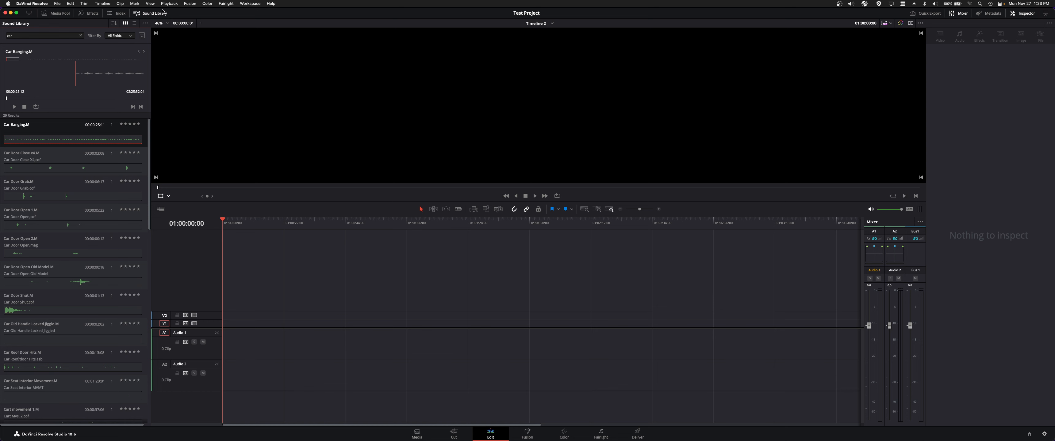
- Hide the Sound Library, show the Media Pool and open the Test Project bin
{"action": "left_click", "coordinate": [160, 11]}
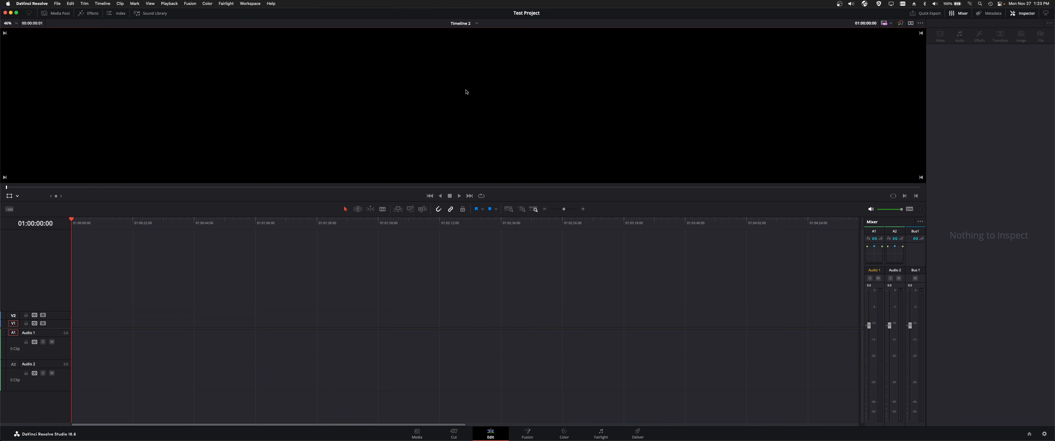
{"action": "left_click", "coordinate": [53, 13]}
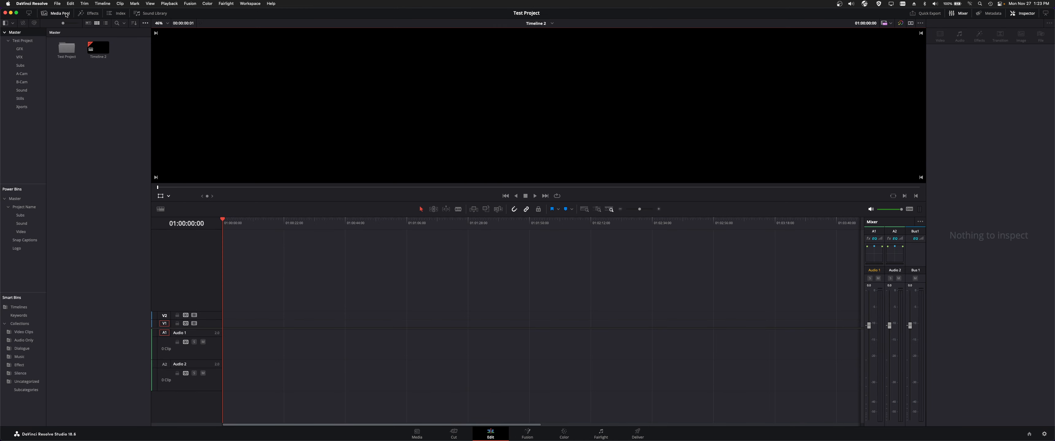
{"action": "double_click", "coordinate": [72, 59]}
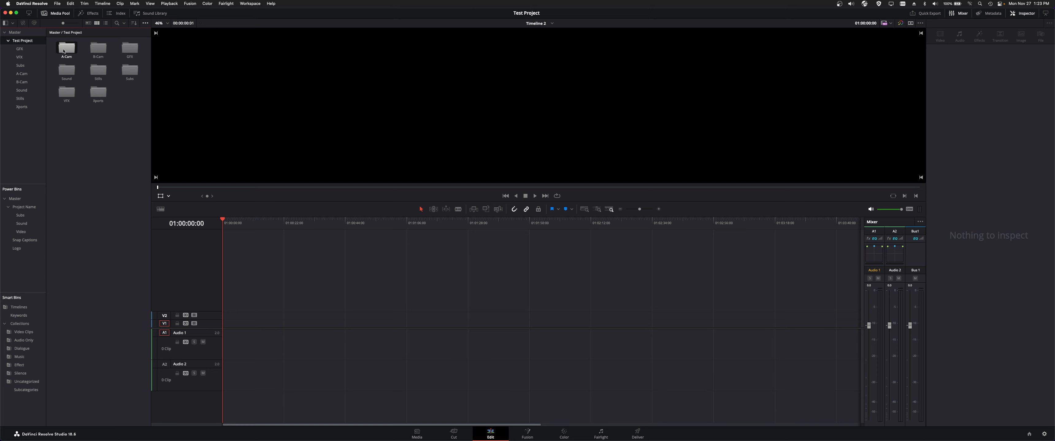
- Insert A023C007_161009_R1M1.mov from the A-Cam bin at the start of Timeline 2 and return the playhead to 01:00:00:00
{"action": "double_click", "coordinate": [63, 51]}
{"action": "left_click", "coordinate": [64, 52]}
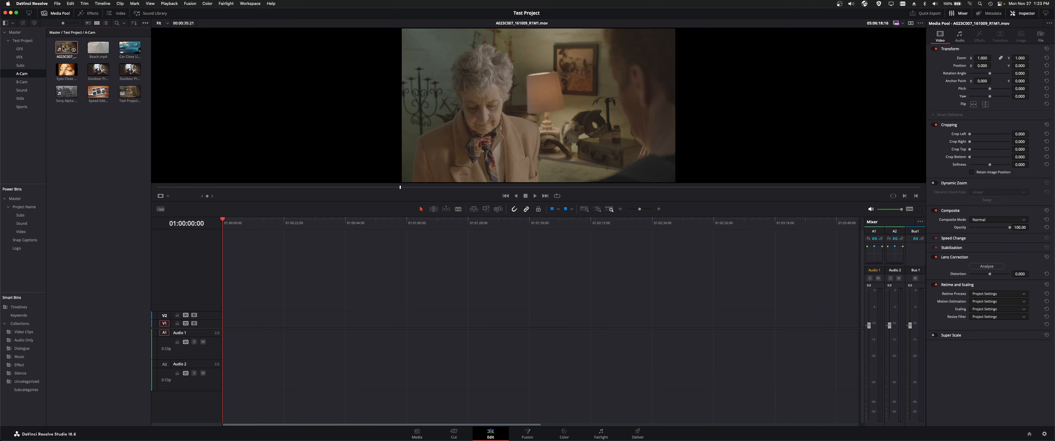
{"action": "key", "text": "F9"}
{"action": "key", "text": "Home"}
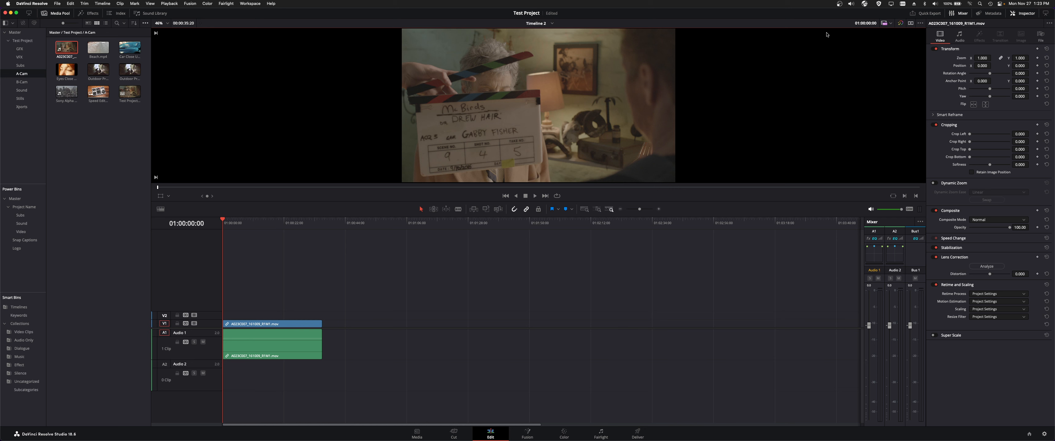
- Switch from the single viewer to separate source and timeline viewers
{"action": "left_click", "coordinate": [910, 23]}
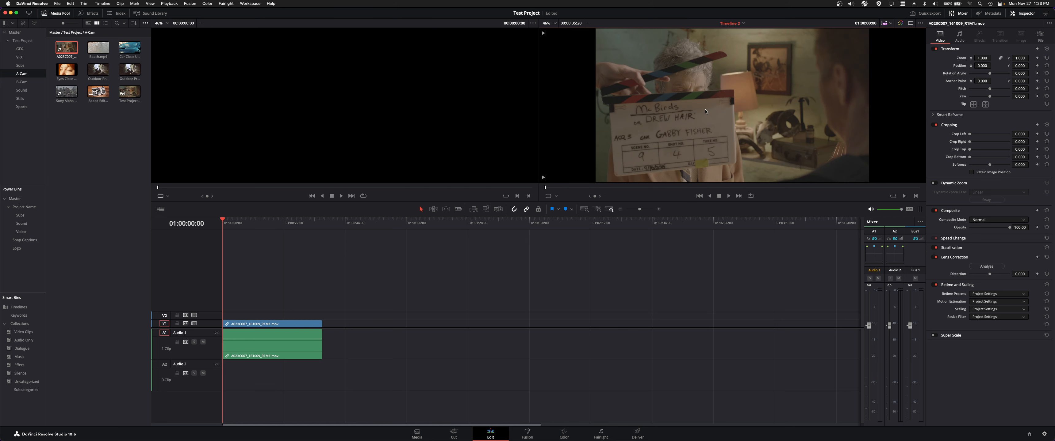
{"action": "left_click", "coordinate": [910, 23]}
{"action": "left_click", "coordinate": [910, 24]}
- Load Outdoor Proposal V1.mp4 in the source viewer and mark a range of 00:00:15:21 on it
{"action": "left_click", "coordinate": [79, 166]}
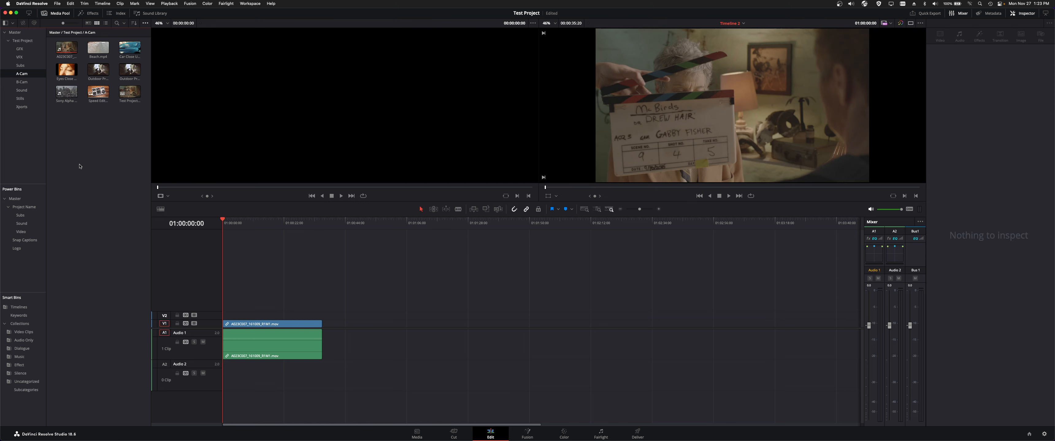
{"action": "double_click", "coordinate": [99, 71]}
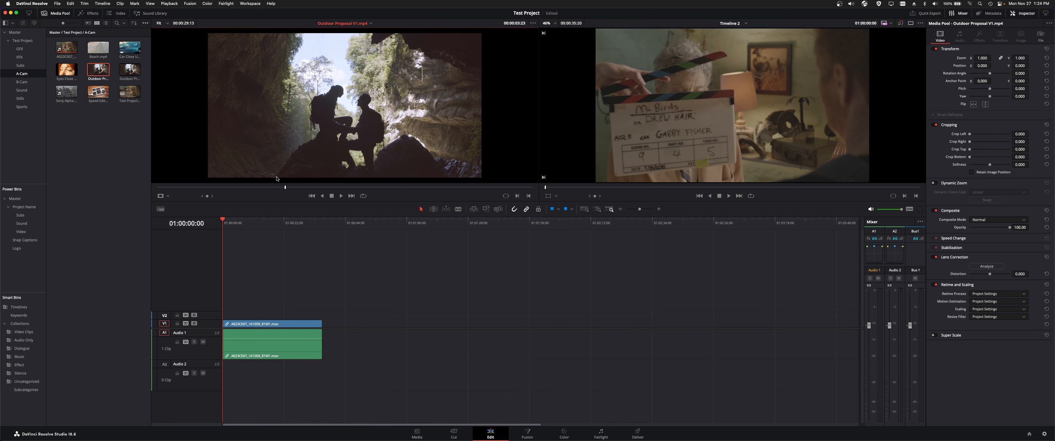
{"action": "left_click_drag", "start_coordinate": [156, 188], "coordinate": [223, 187]}
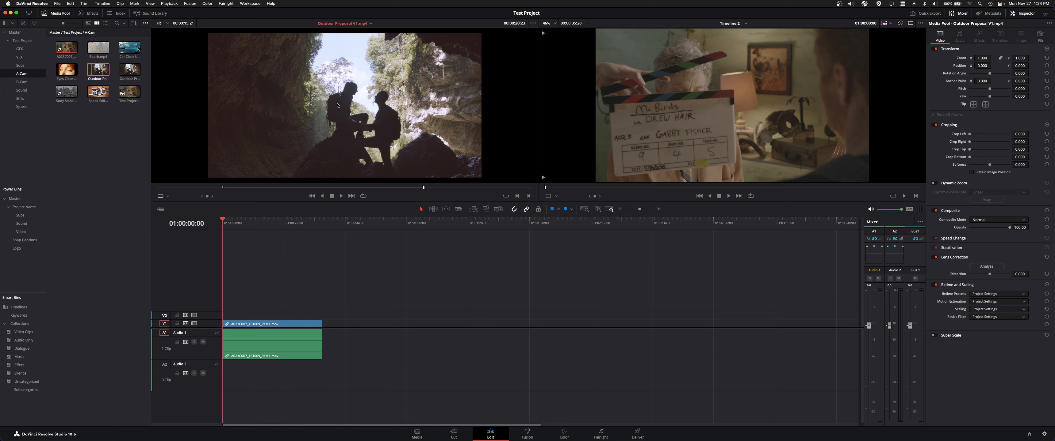
- Jump to the end of the timeline and preview Outdoor Proposal V1.mp4 in the source viewer
{"action": "left_click", "coordinate": [753, 116]}
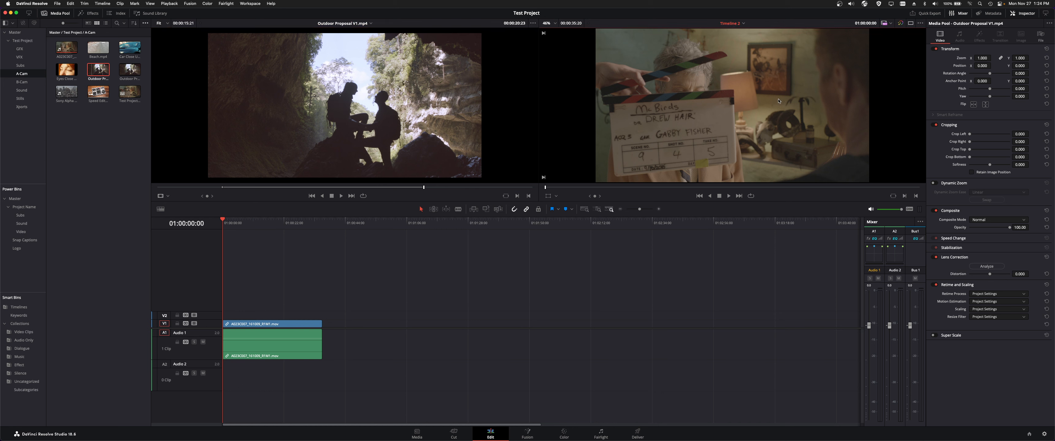
{"action": "key", "text": "End"}
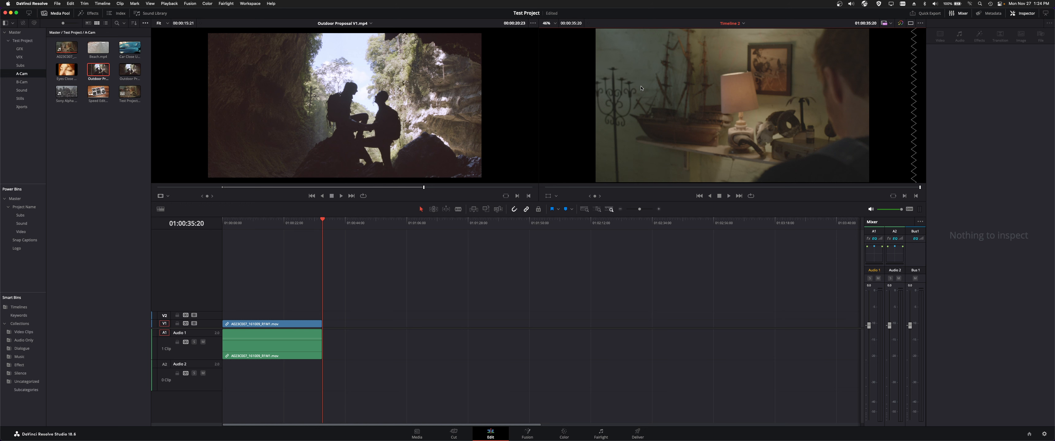
{"action": "left_click", "coordinate": [426, 94]}
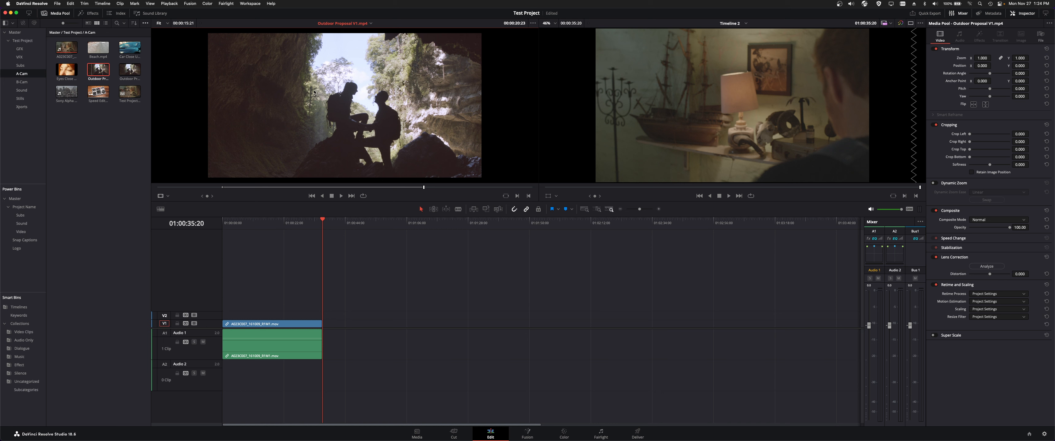
{"action": "left_click_drag", "start_coordinate": [360, 187], "coordinate": [287, 185]}
{"action": "key", "text": "space"}
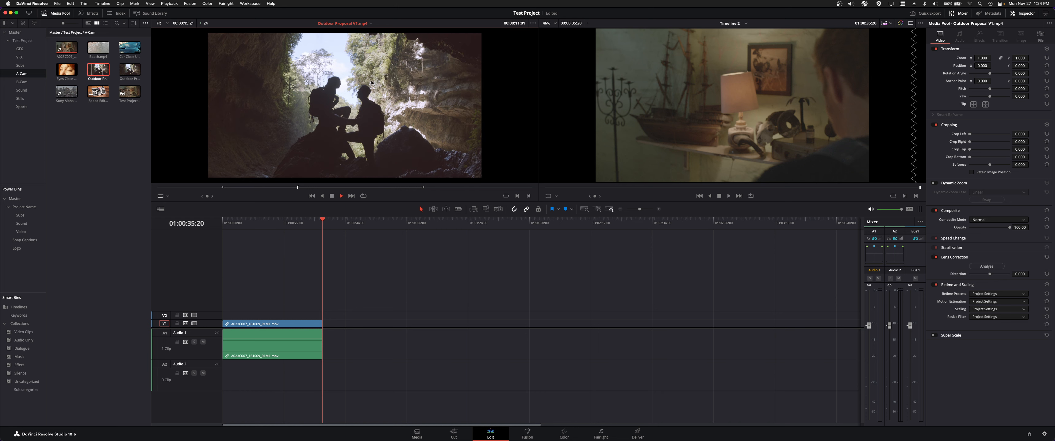
{"action": "left_click", "coordinate": [749, 68]}
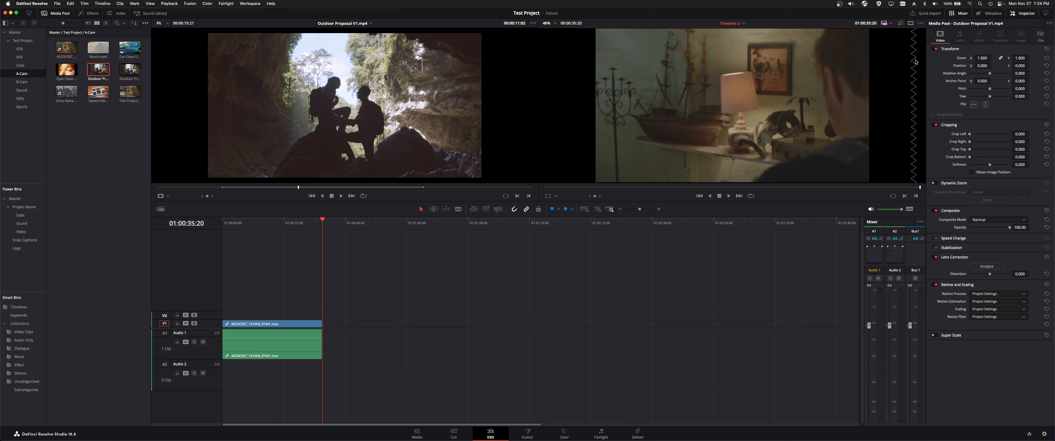
- Add the marked range of Outdoor Proposal V1.mp4 to track V1 directly after the first clip
{"action": "left_click", "coordinate": [294, 347]}
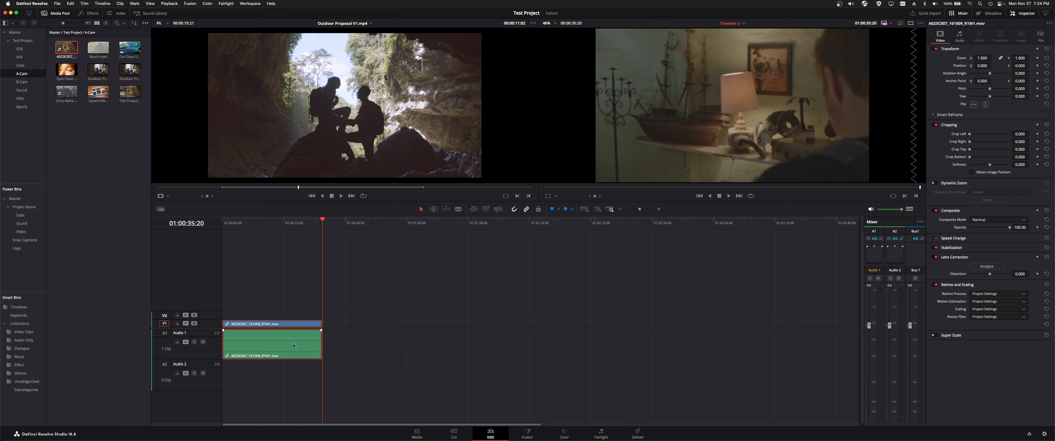
{"action": "left_click_drag", "start_coordinate": [373, 114], "coordinate": [325, 324]}
{"action": "left_click", "coordinate": [326, 257]}
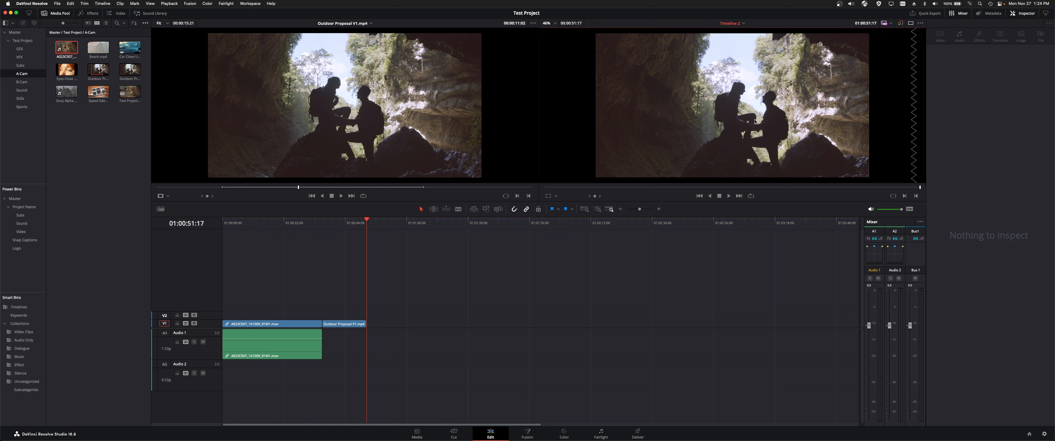
- Move the playhead back to 01:00:44:17 and examine the edit options offered for placing the source clip on the timeline viewer
{"action": "key", "text": "shift+Left"}
{"action": "key", "text": "shift+Left"}
{"action": "key", "text": "shift+Left"}
{"action": "key", "text": "shift+Left"}
{"action": "key", "text": "shift+Left"}
{"action": "key", "text": "shift+Left"}
{"action": "key", "text": "shift+Left"}
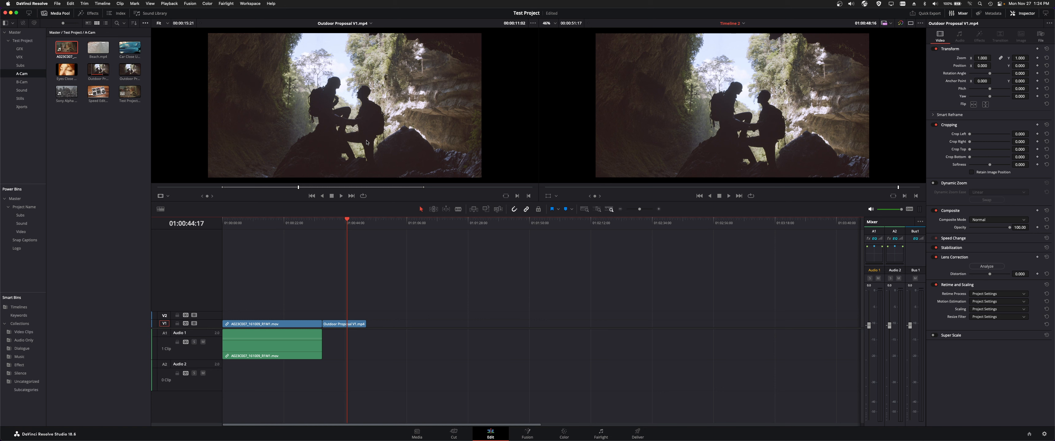
{"action": "left_click_drag", "start_coordinate": [367, 143], "coordinate": [874, 123]}
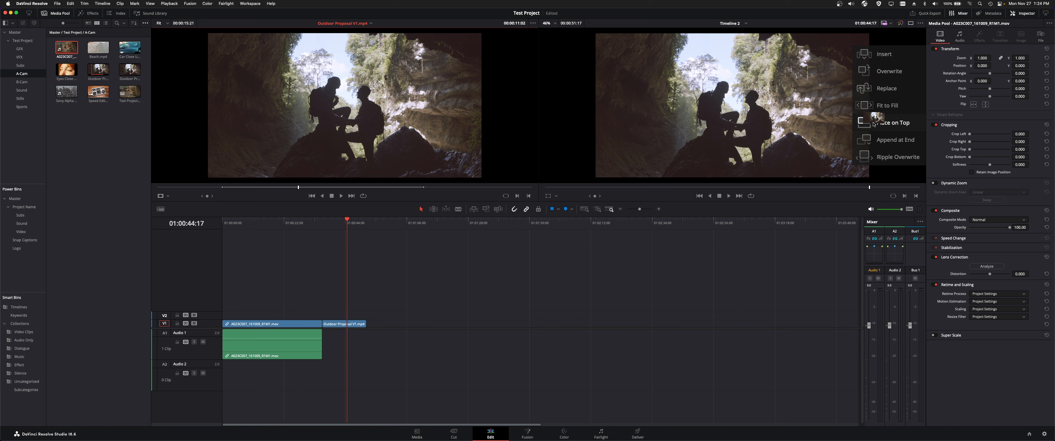
{"action": "left_click_drag", "start_coordinate": [874, 124], "coordinate": [468, 210]}
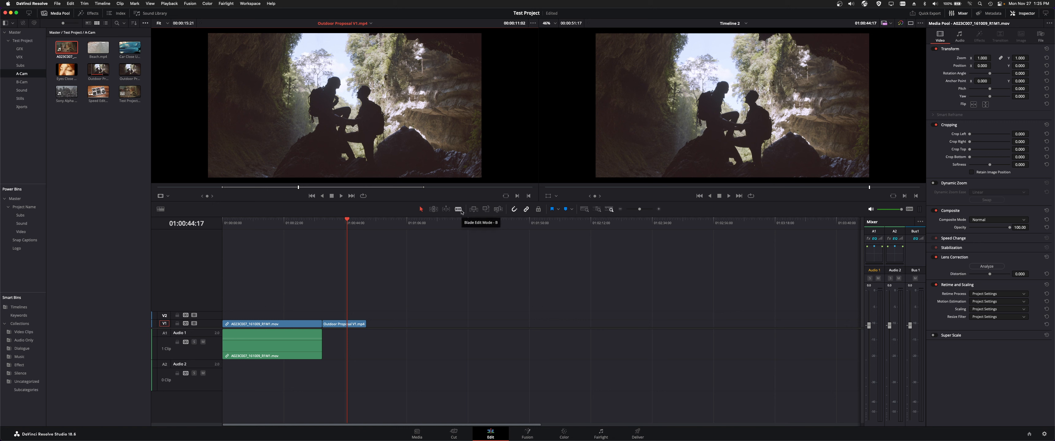
{"action": "left_click", "coordinate": [539, 210]}
{"action": "left_click", "coordinate": [922, 173]}
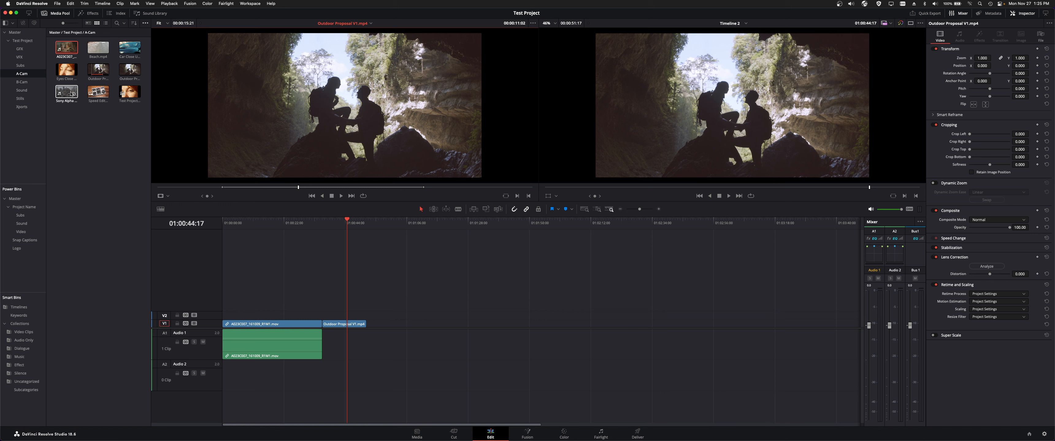
- Add the Sony Alpha A7s Mark II clip to V1 and Audio 1 after a gap and place the playhead in it at 01:01:08:05
{"action": "left_click_drag", "start_coordinate": [71, 94], "coordinate": [421, 346]}
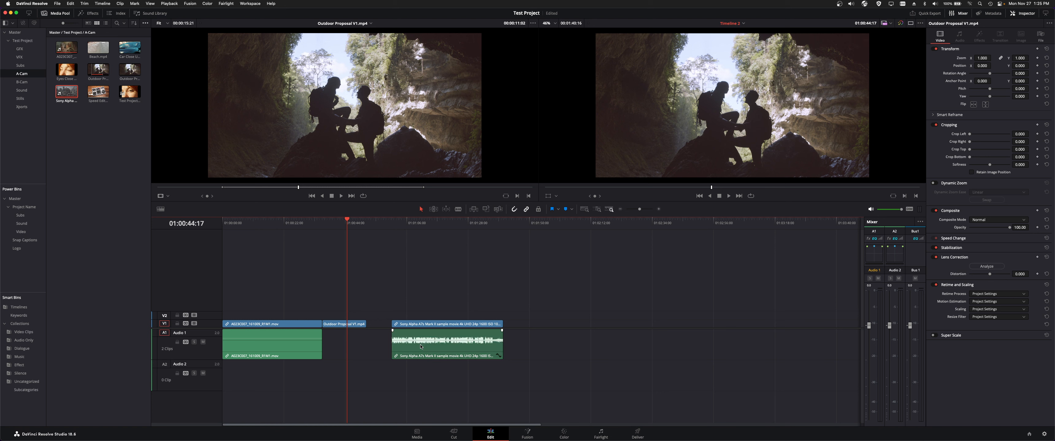
{"action": "left_click", "coordinate": [421, 347]}
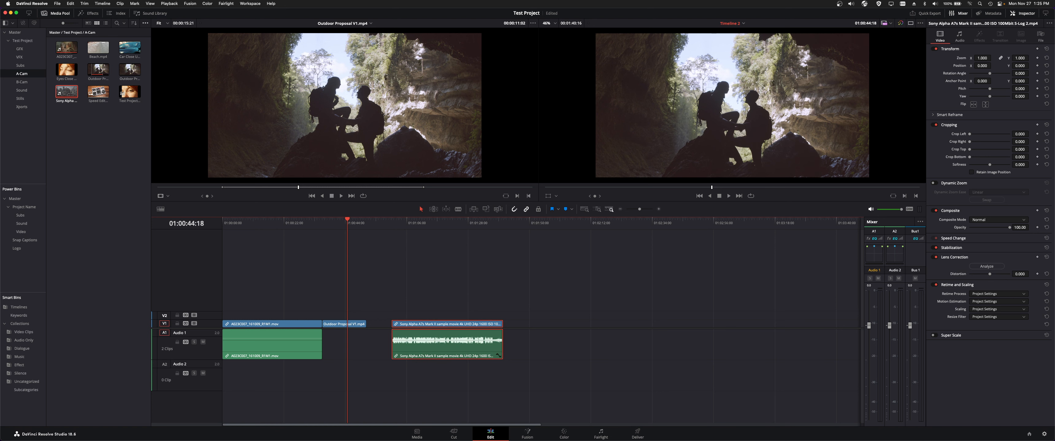
{"action": "key", "text": "space"}
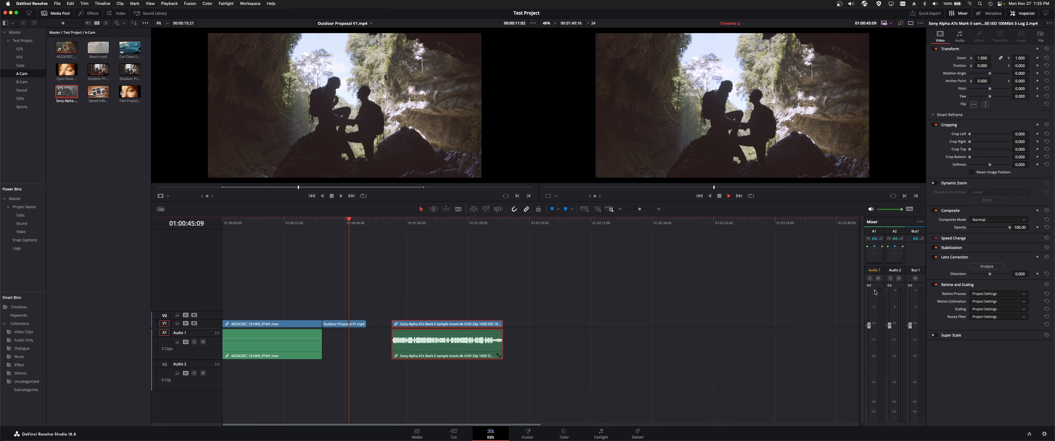
{"action": "key", "text": "space"}
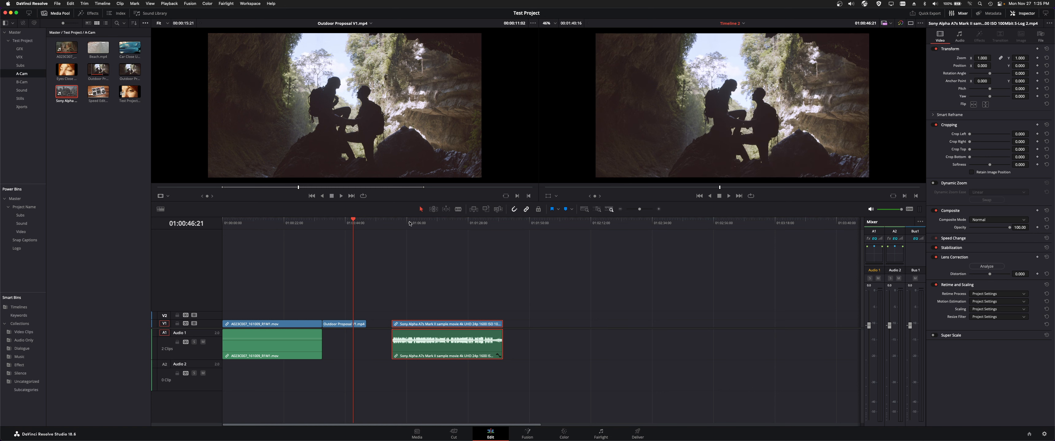
{"action": "left_click", "coordinate": [411, 223]}
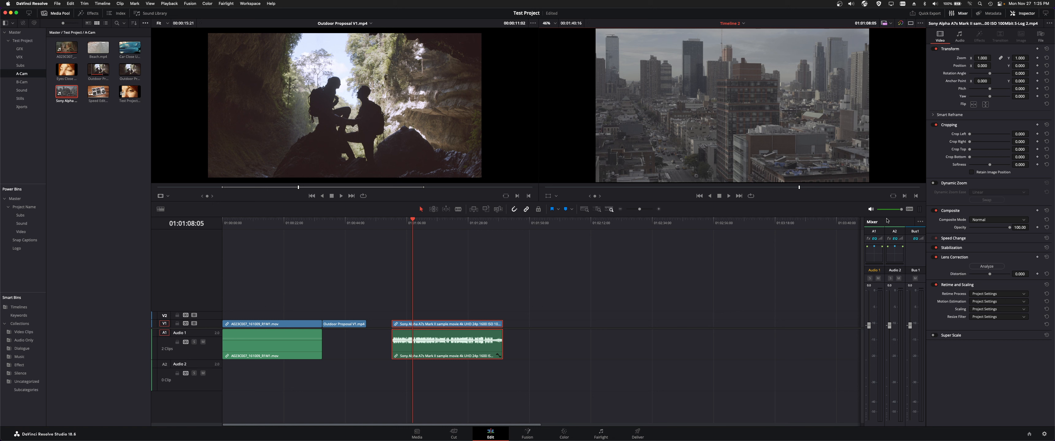
- View the audio Meters, return to the Mixer and play the Sony Alpha clip to monitor its levels
{"action": "left_click", "coordinate": [920, 222]}
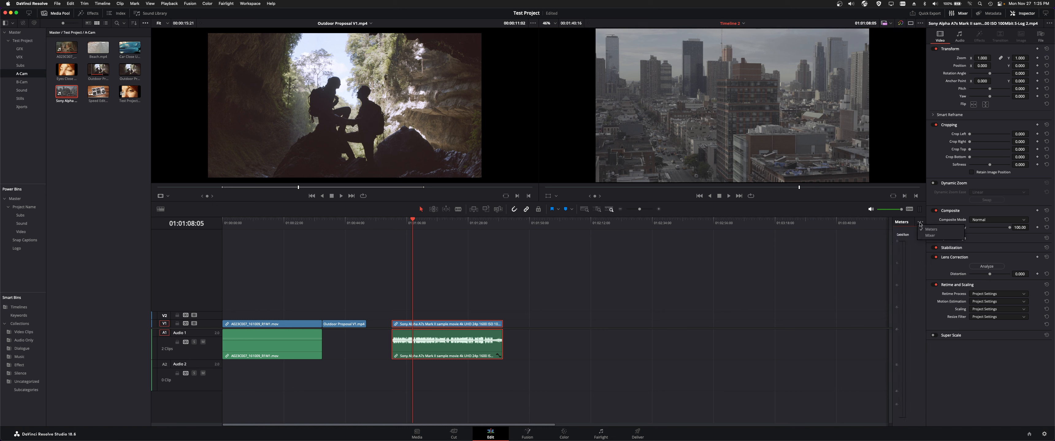
{"action": "left_click", "coordinate": [929, 235]}
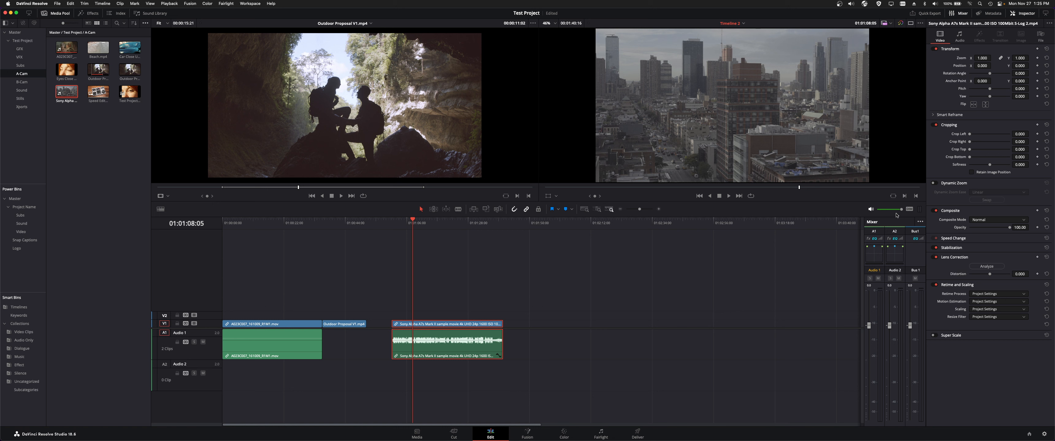
{"action": "left_click", "coordinate": [909, 210]}
{"action": "key", "text": "space"}
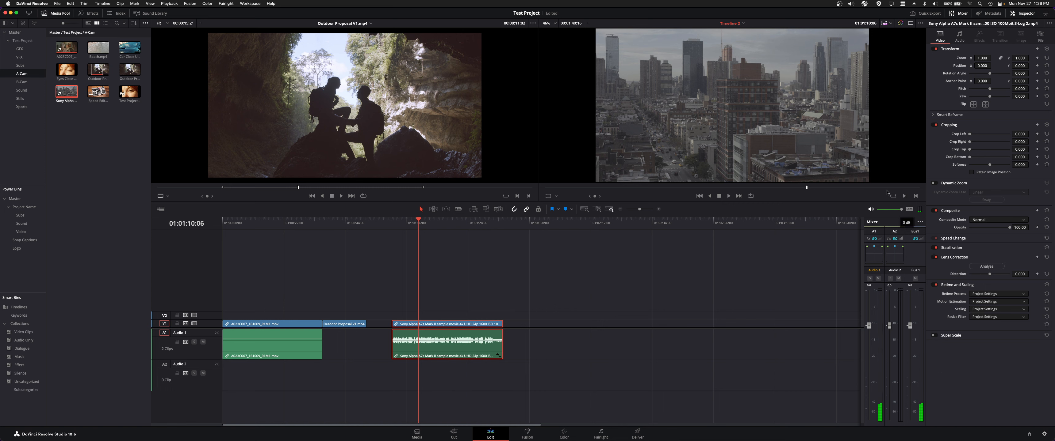
- Hide and restore the Inspector, examine the Sony Alpha clip's file information and return to its video properties
{"action": "left_click", "coordinate": [1018, 14]}
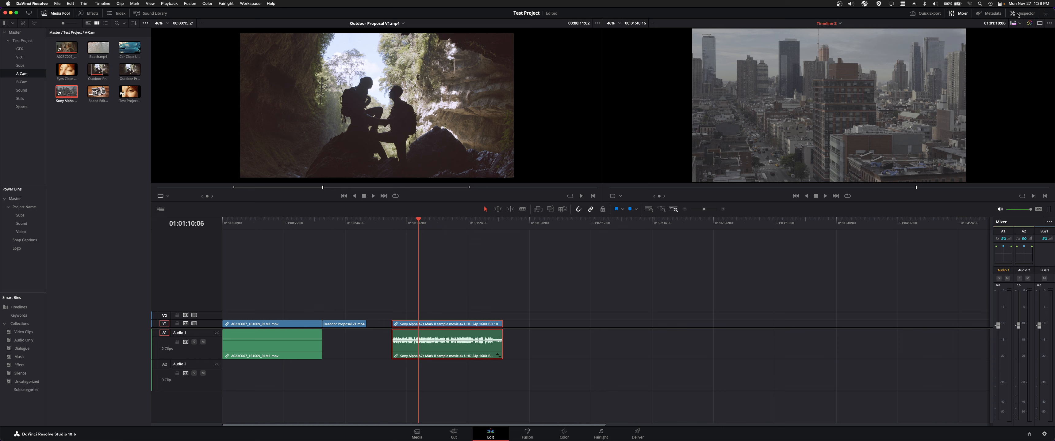
{"action": "left_click", "coordinate": [1018, 14]}
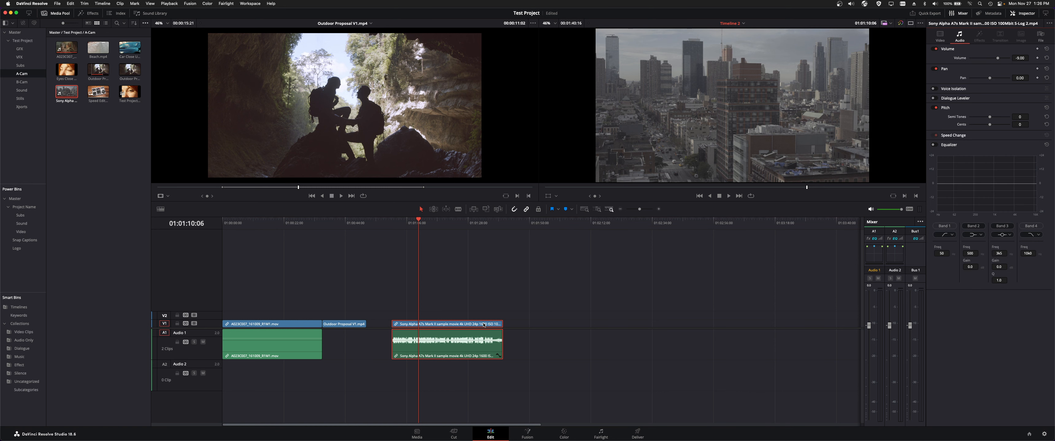
{"action": "left_click", "coordinate": [1040, 36]}
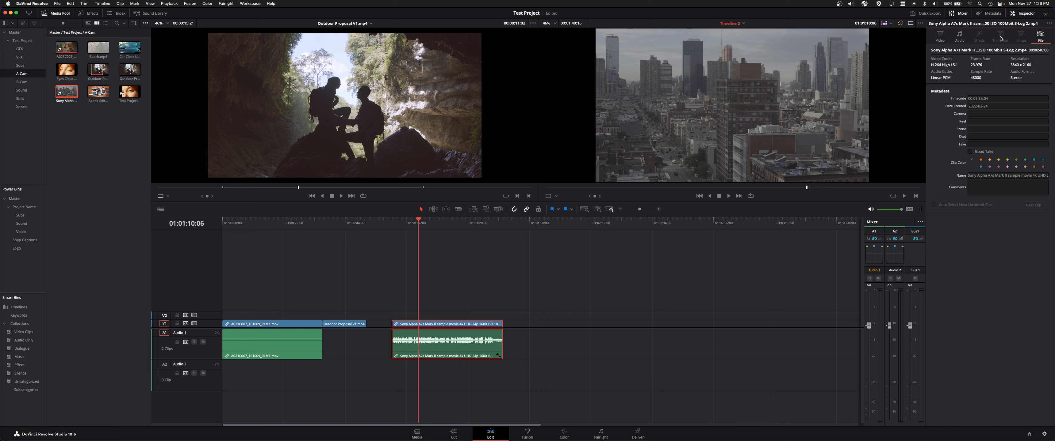
{"action": "left_click", "coordinate": [940, 37]}
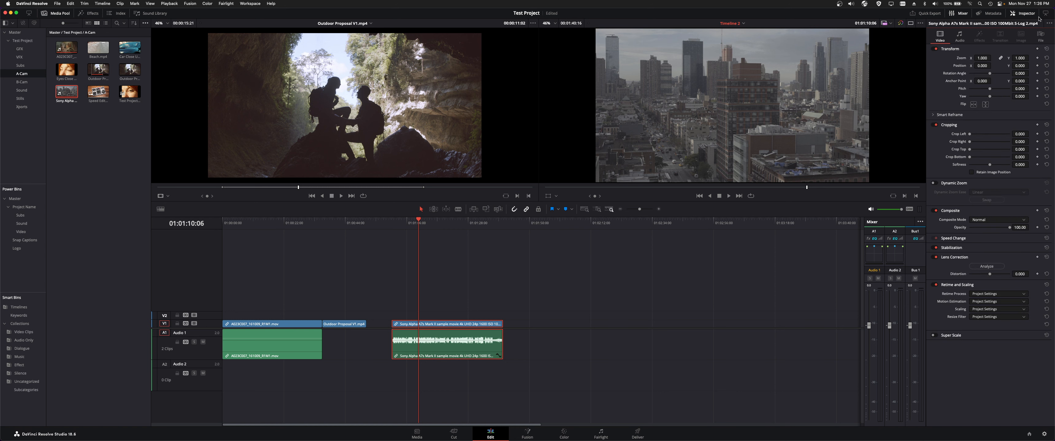
- Examine the Sony Alpha clip's metadata and the Quick Export presets without exporting
{"action": "left_click", "coordinate": [1047, 13]}
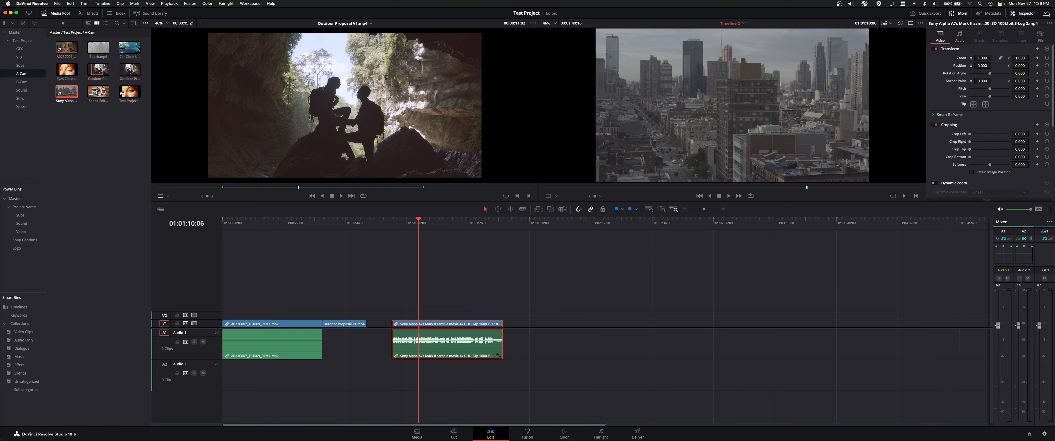
{"action": "left_click", "coordinate": [990, 13]}
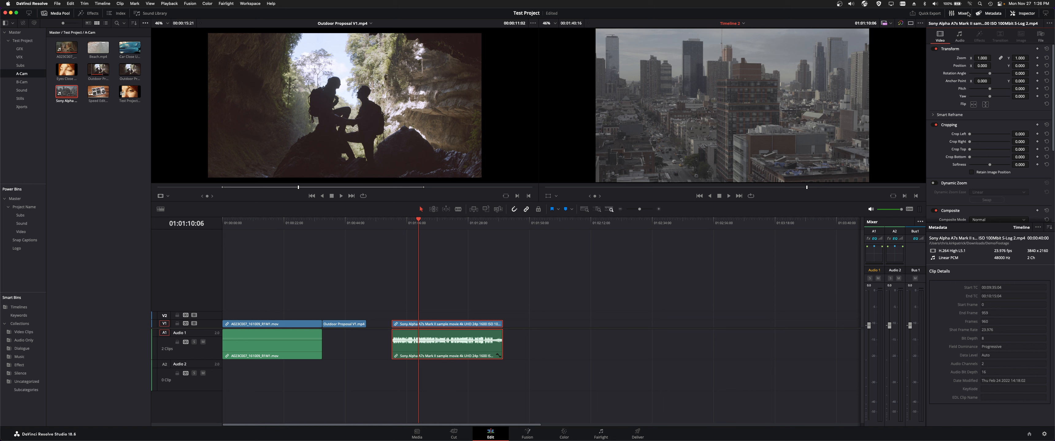
{"action": "left_click", "coordinate": [984, 13]}
{"action": "left_click", "coordinate": [919, 13]}
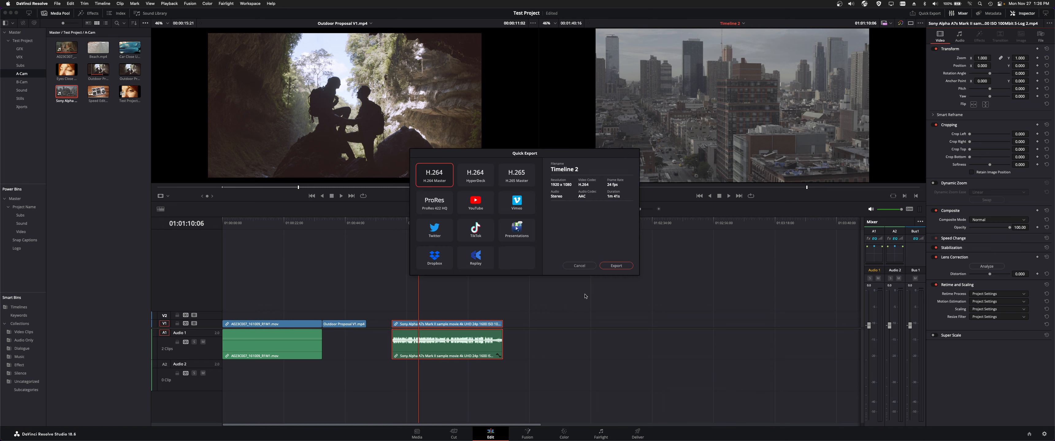
{"action": "left_click", "coordinate": [578, 266]}
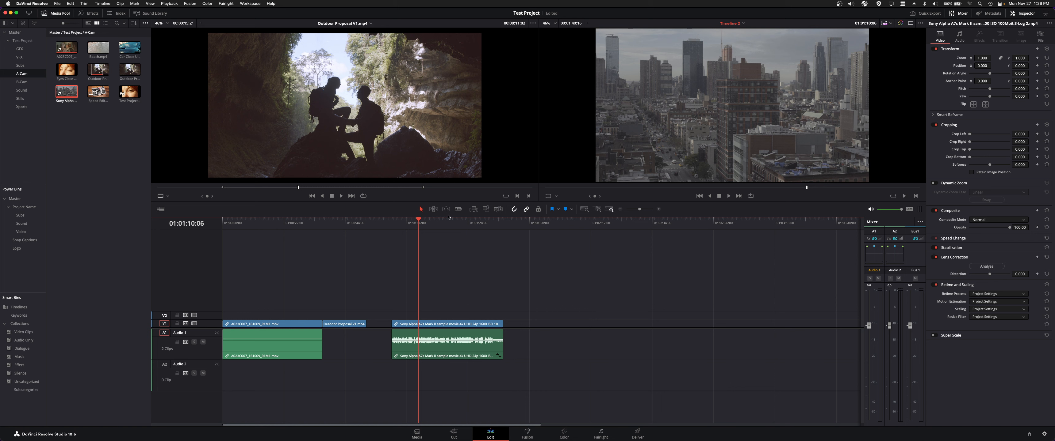
- Zoom out the timeline and open the Timeline View Options
{"action": "left_click_drag", "start_coordinate": [639, 210], "coordinate": [632, 210]}
{"action": "left_click", "coordinate": [160, 210]}
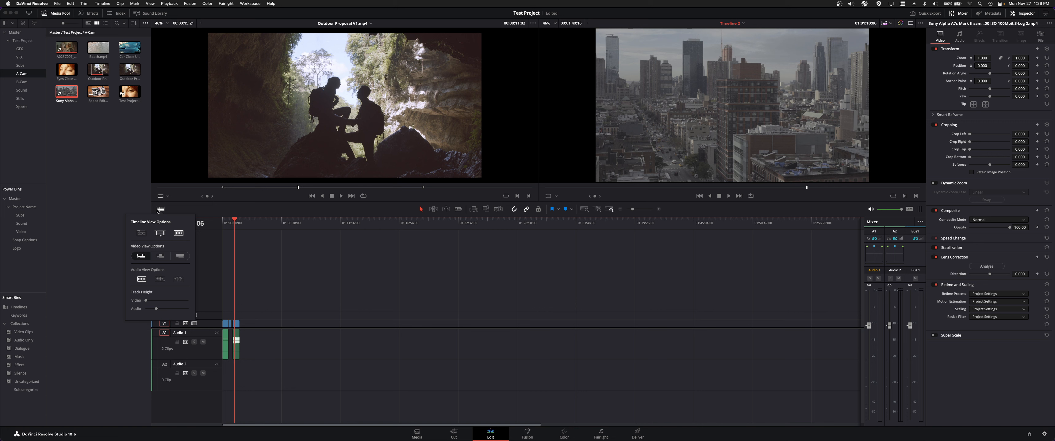